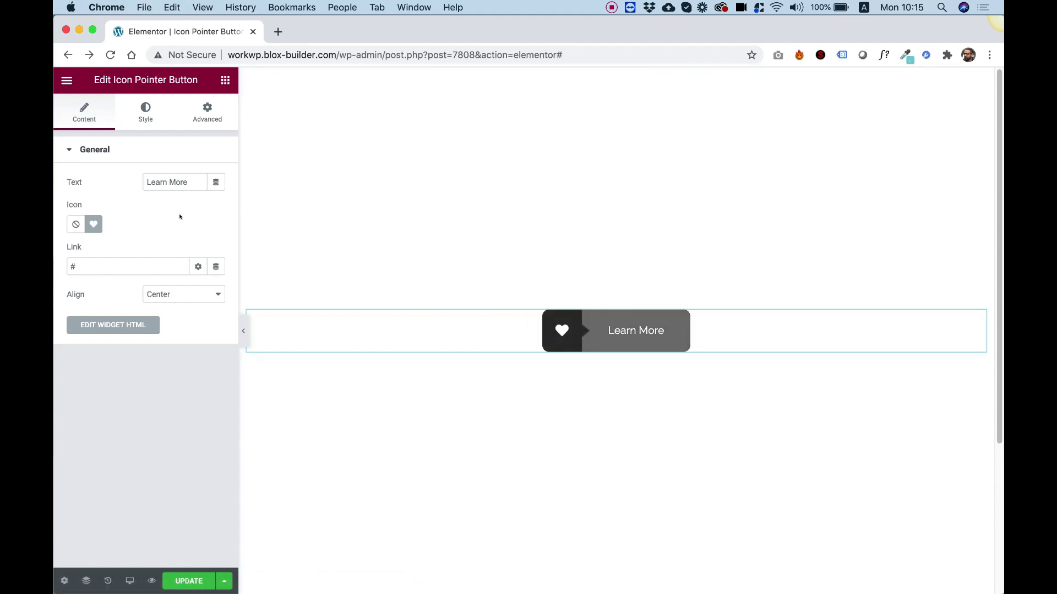
# Replace the button label 'Learn More' with 'Buy Now'
pyautogui.click(171, 181)
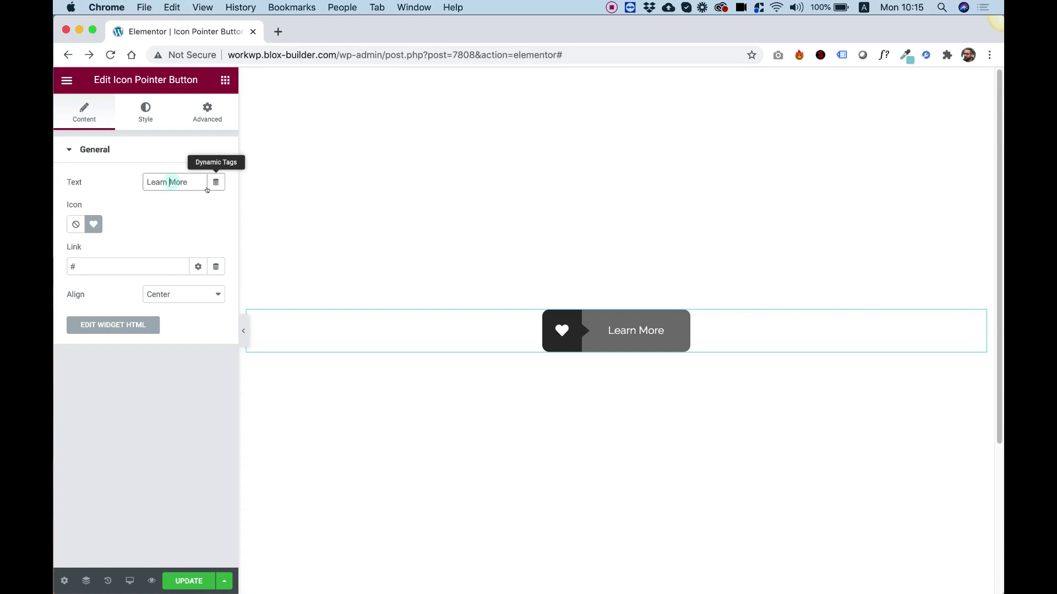
pyautogui.press('super+a')
pyautogui.write('Bu')
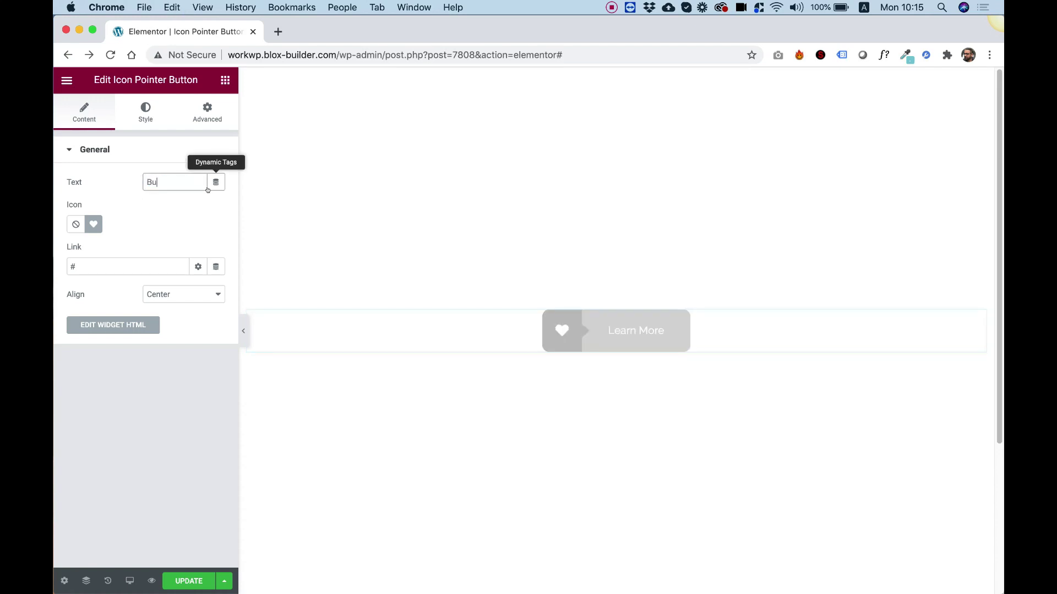
pyautogui.write('y Pr')
pyautogui.press('BackSpace')
pyautogui.press('BackSpace')
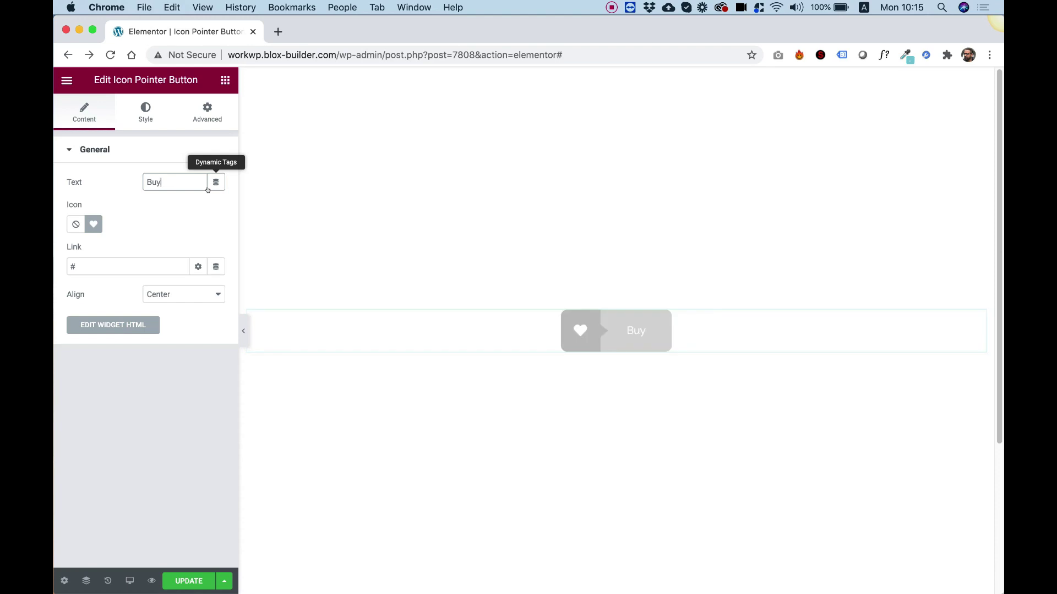
pyautogui.write('Now')
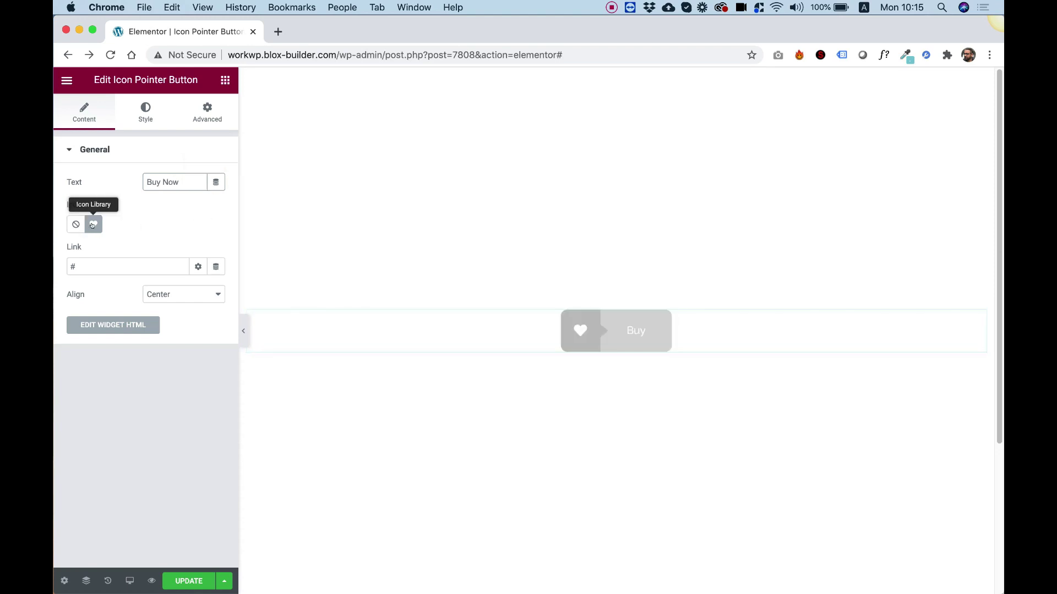
# Swap the heart icon for the Shopping cart icon from the icon library, searching 'cart'
pyautogui.click(93, 224)
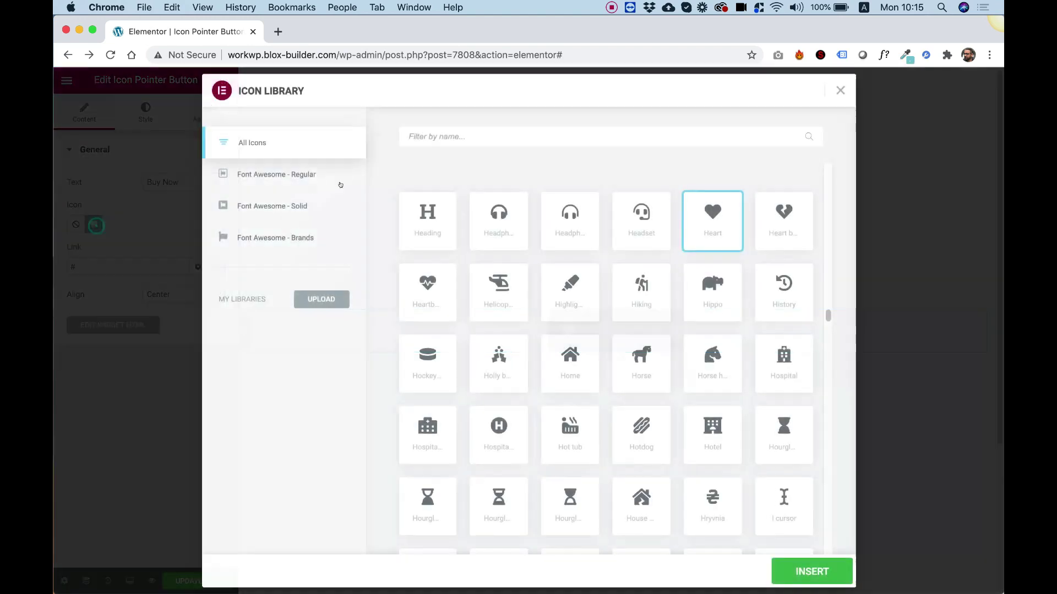
pyautogui.click(428, 135)
pyautogui.write('cart')
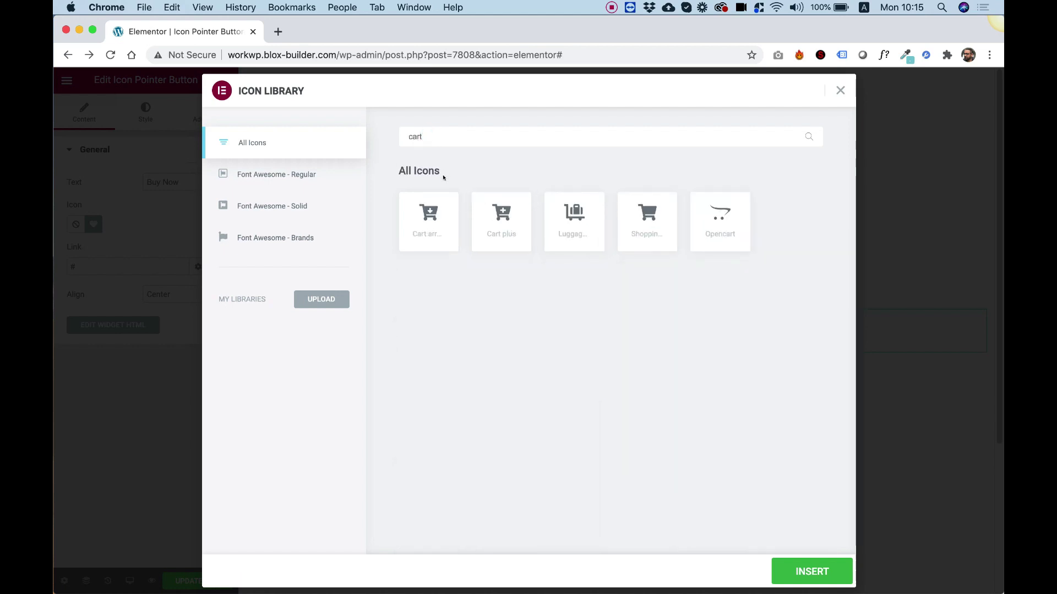
pyautogui.click(645, 219)
pyautogui.click(802, 567)
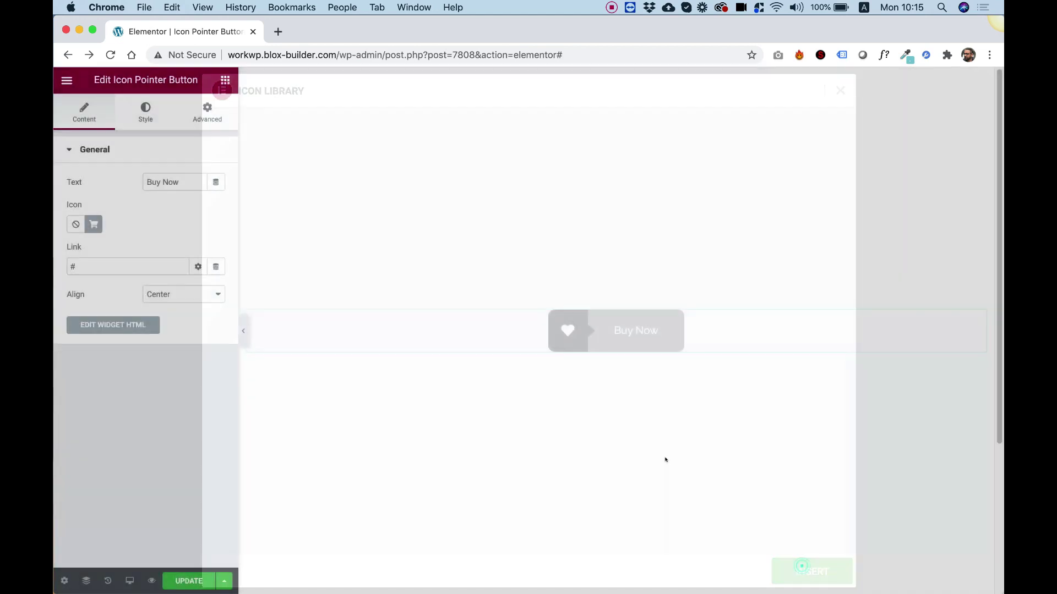
# Try aligning the button left, then set it back to Center
pyautogui.click(131, 267)
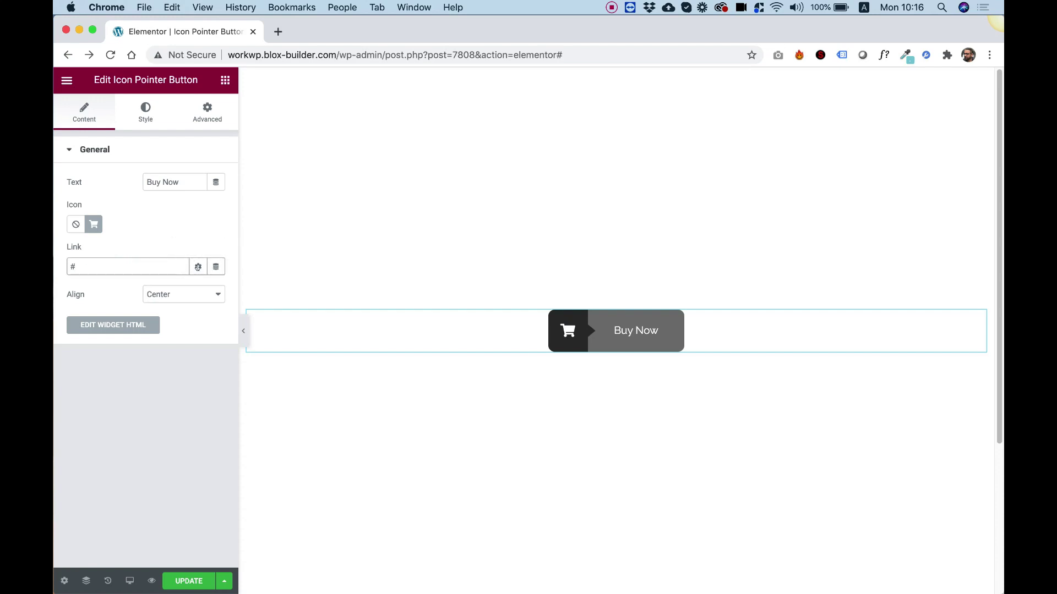
pyautogui.click(187, 294)
pyautogui.click(176, 314)
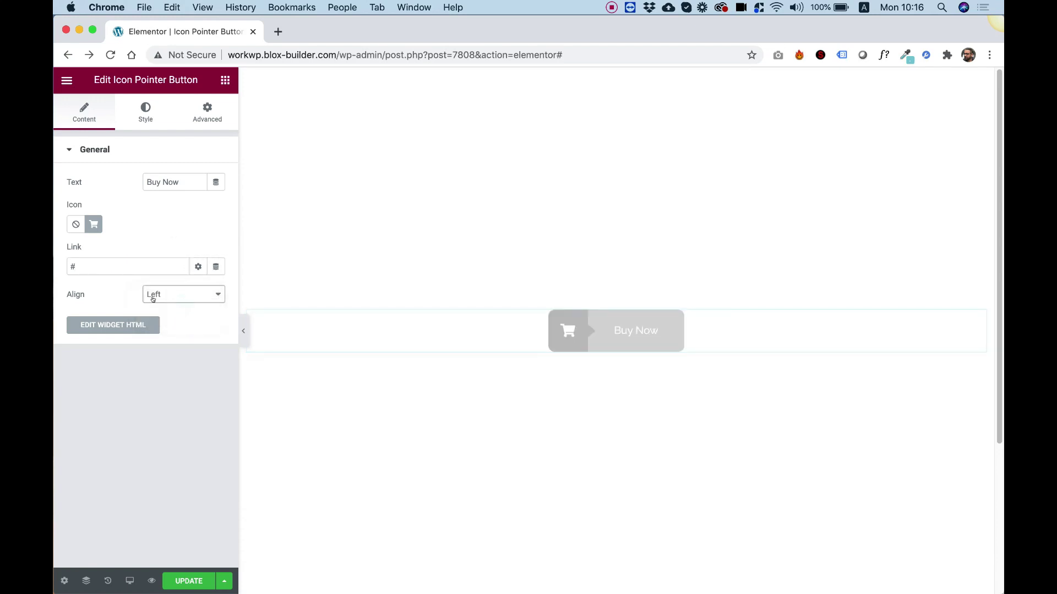
pyautogui.click(165, 295)
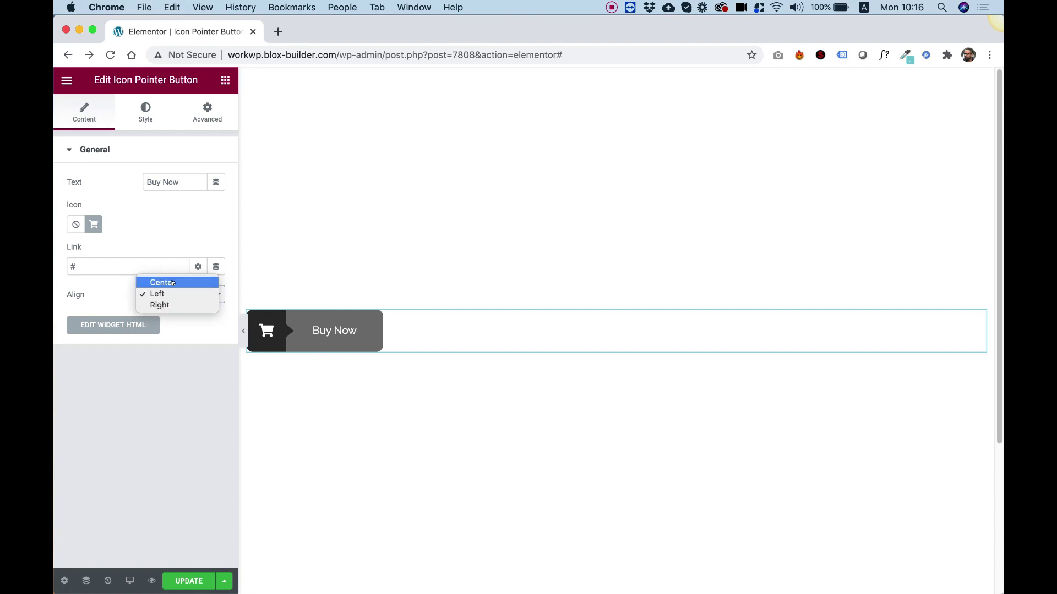
pyautogui.click(172, 283)
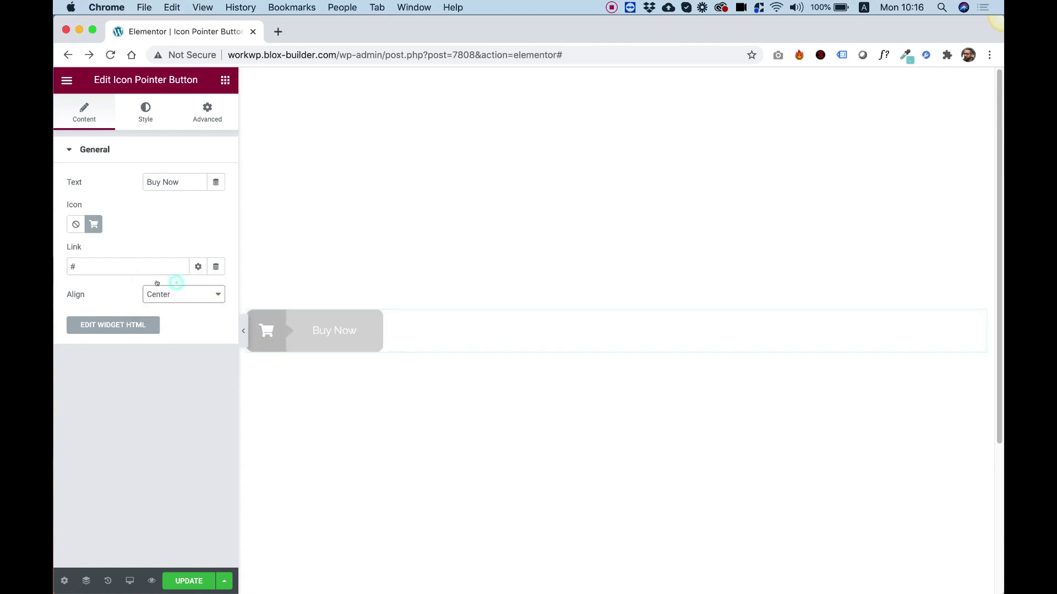
# Set Icon Width to 78 and give the icon side a #0019FF blue background
pyautogui.click(143, 111)
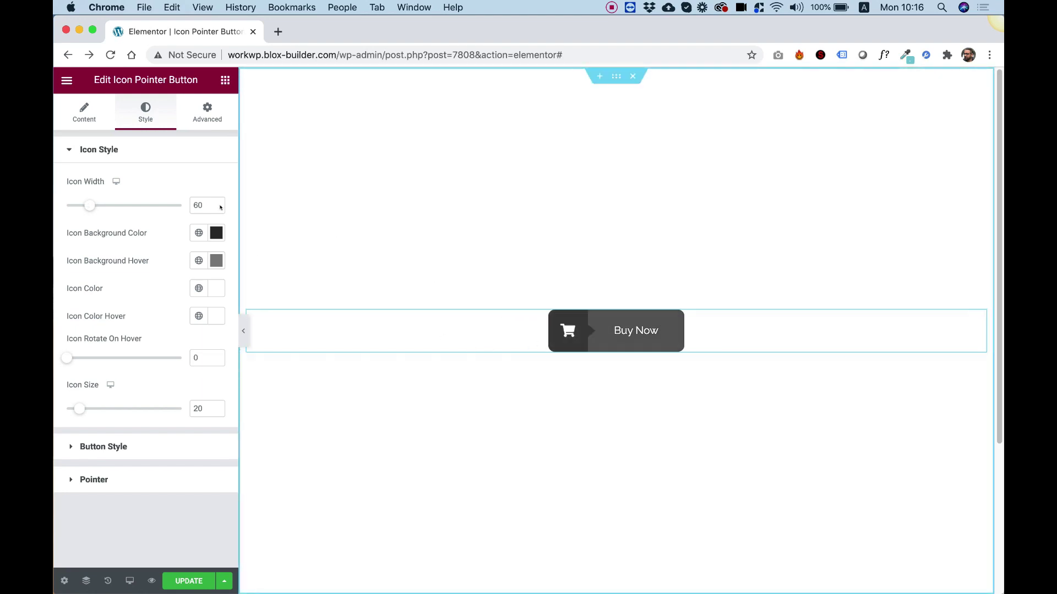
pyautogui.moveTo(89, 205); pyautogui.dragTo(125, 203)
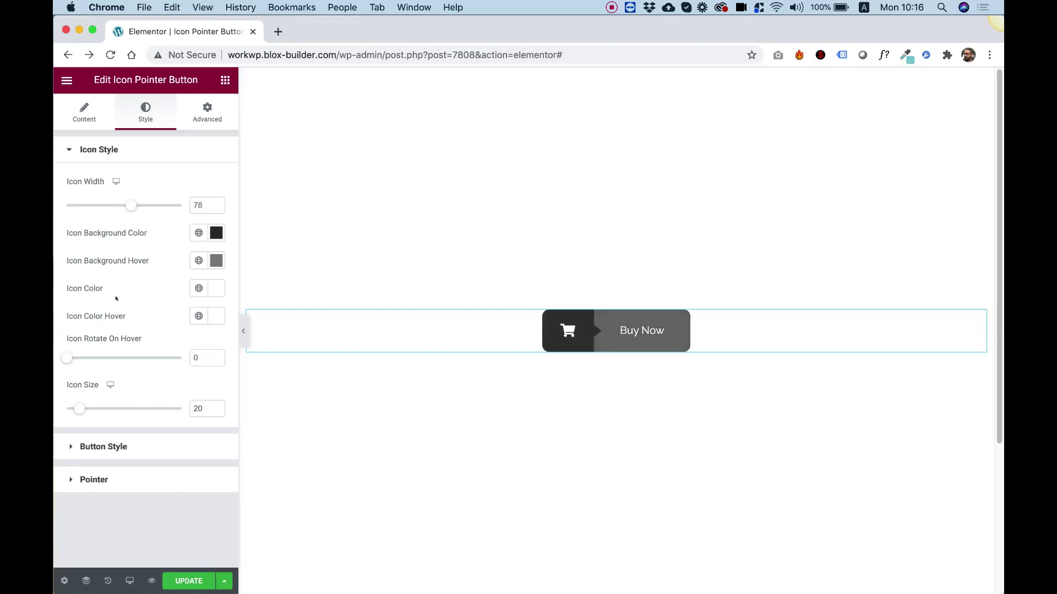
pyautogui.click(217, 233)
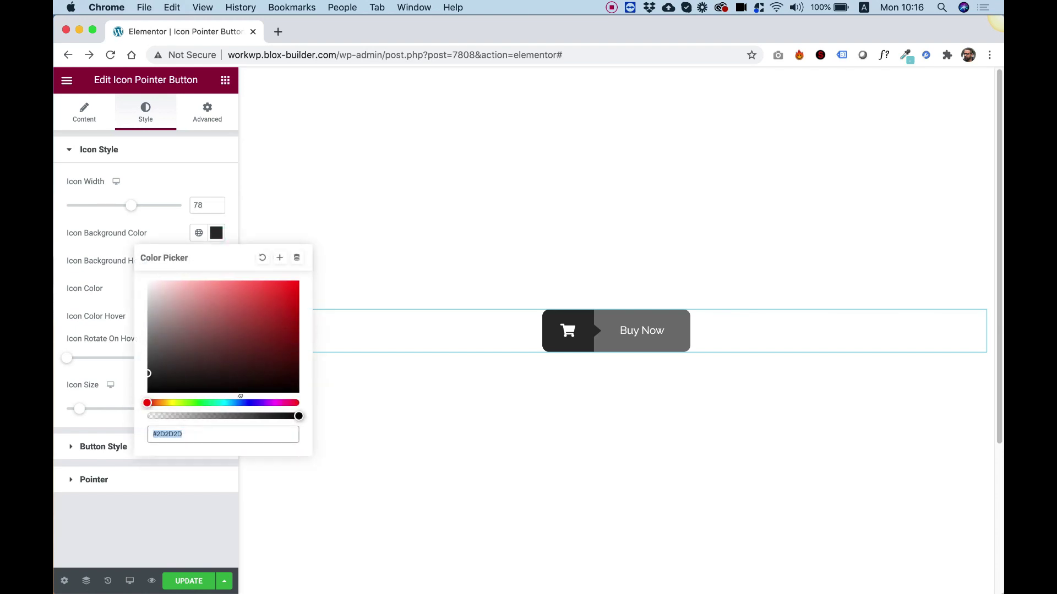
pyautogui.click(245, 403)
pyautogui.moveTo(293, 292); pyautogui.dragTo(306, 275)
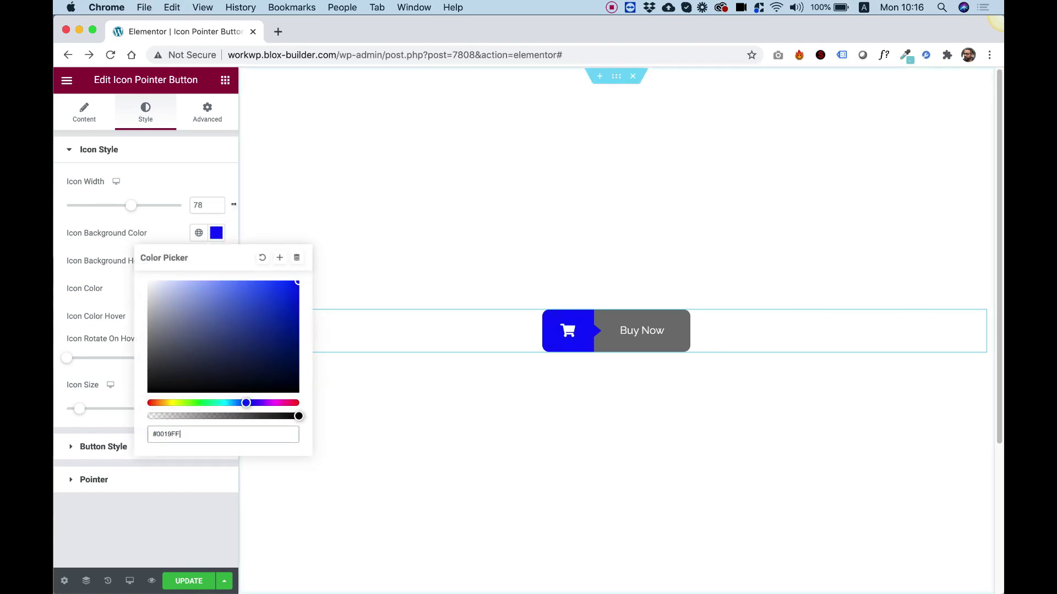
pyautogui.click(209, 175)
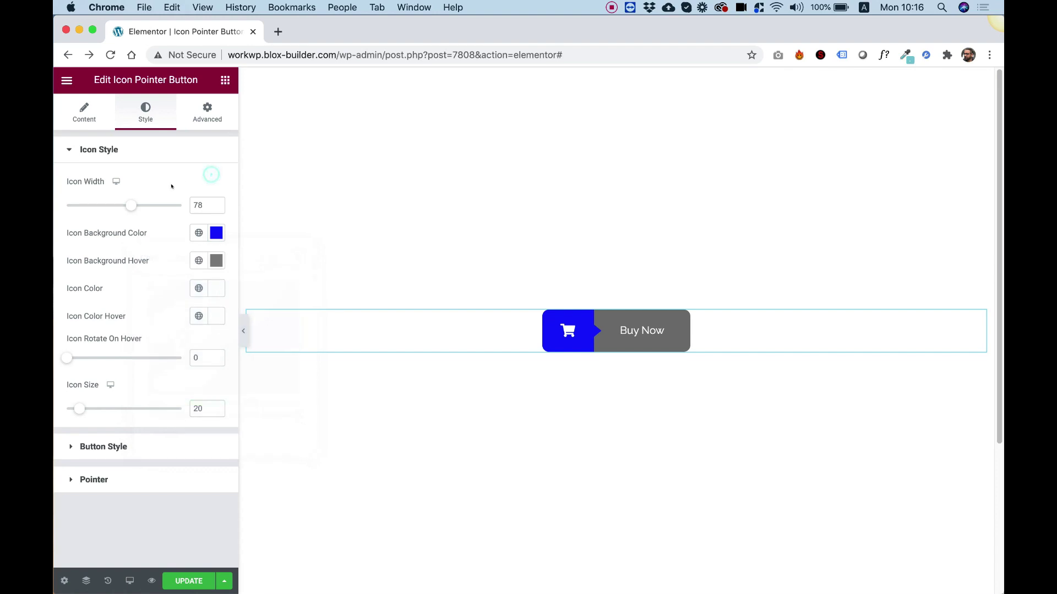
# Set the icon background hover colour to teal #00C4D8
pyautogui.click(216, 261)
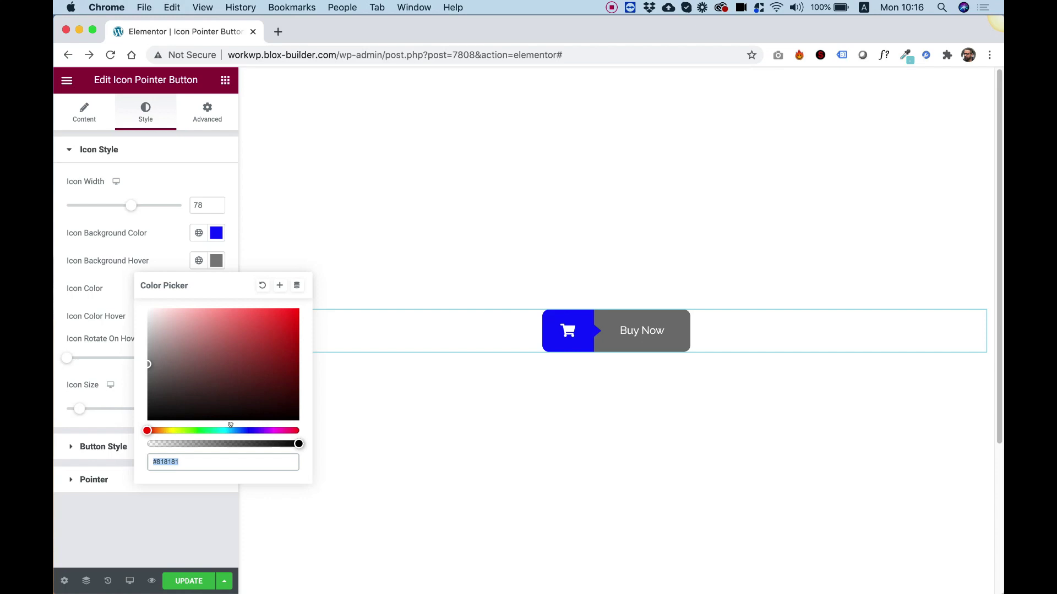
pyautogui.moveTo(219, 425); pyautogui.dragTo(226, 430)
pyautogui.moveTo(243, 372); pyautogui.dragTo(306, 326)
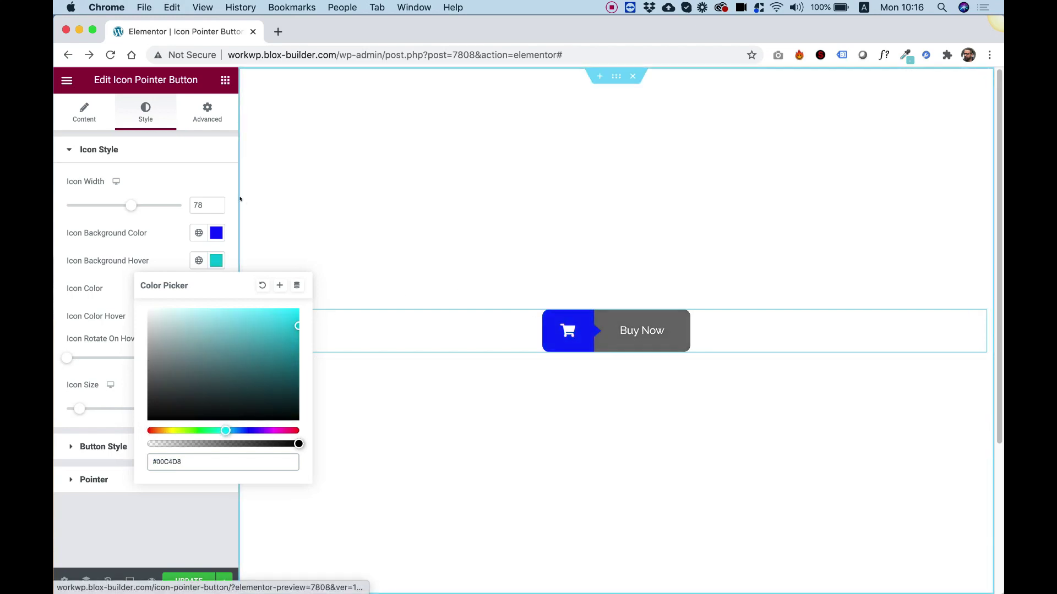
pyautogui.click(226, 182)
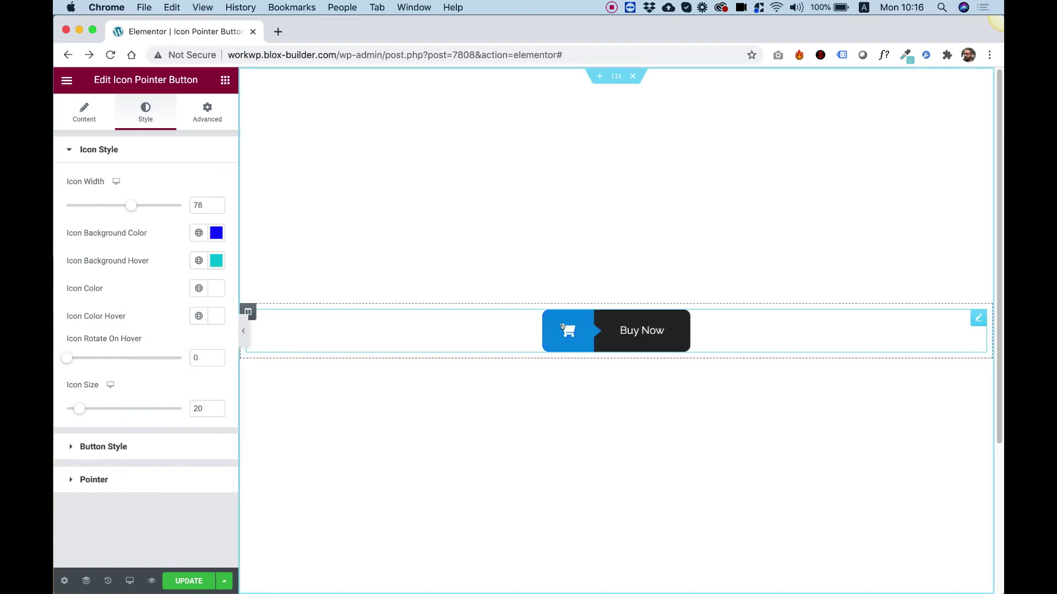
# Set the icon hover colour to black #000000
pyautogui.click(214, 317)
pyautogui.write('#000000')
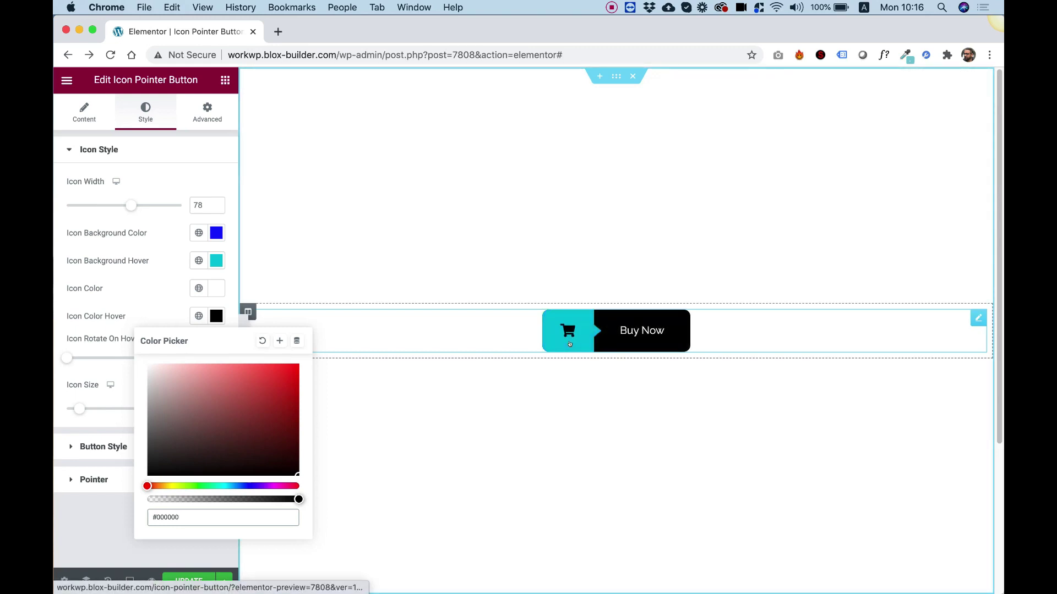
pyautogui.click(156, 278)
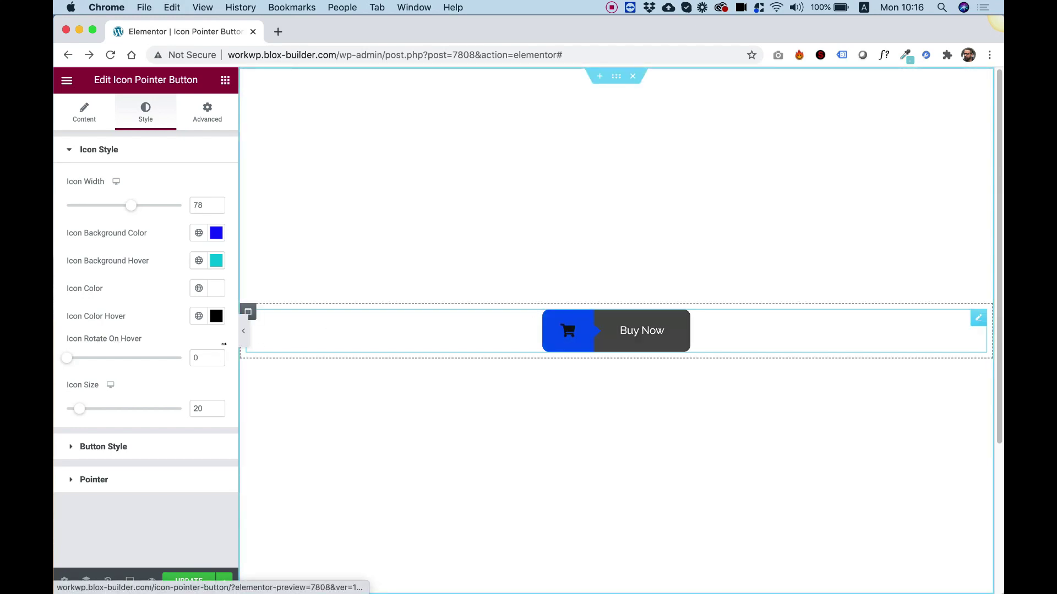
# Make the cart icon rotate 25 on hover and enlarge it to size 26
pyautogui.moveTo(65, 359); pyautogui.dragTo(73, 359)
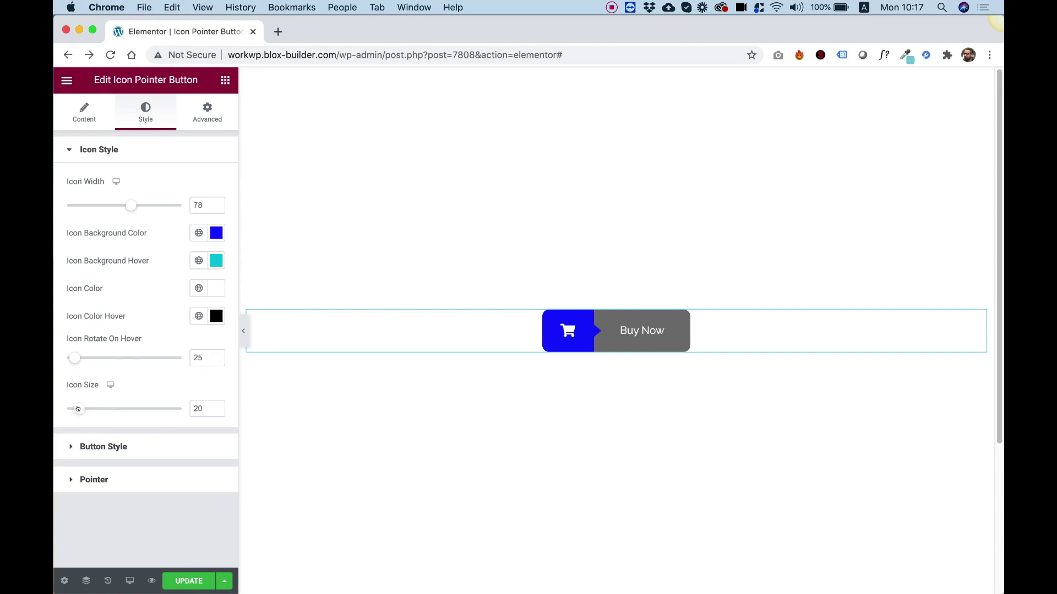
pyautogui.moveTo(78, 409); pyautogui.dragTo(86, 409)
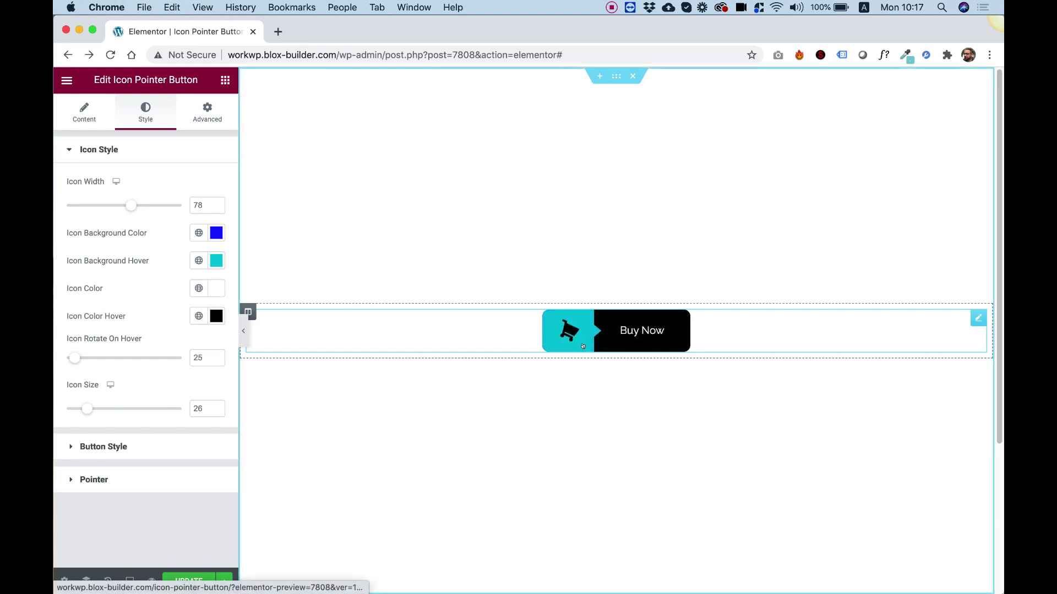
pyautogui.click(122, 446)
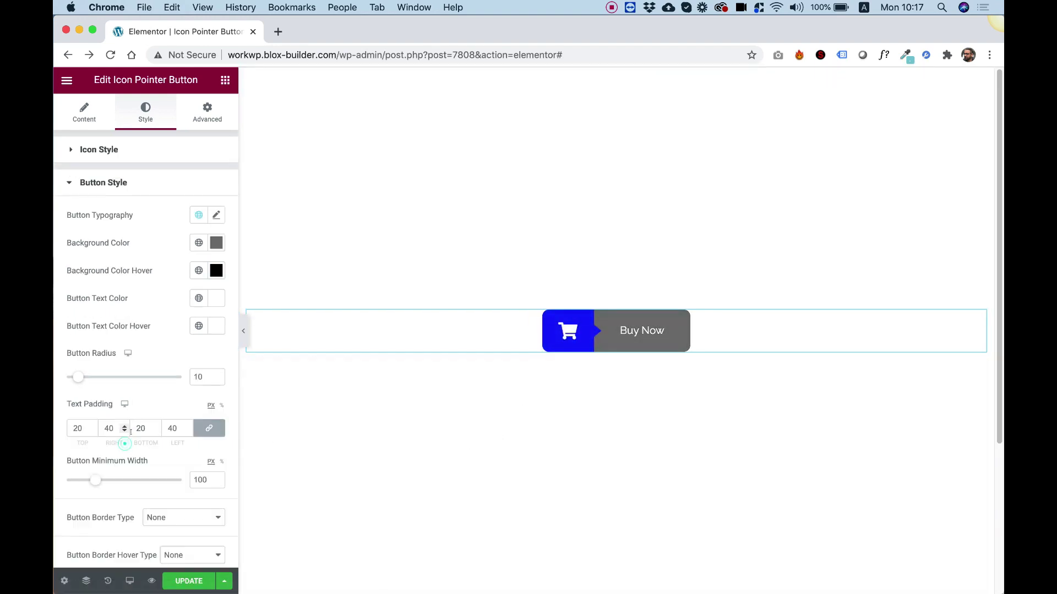
# Set the button typography to Raleway, size 23, weight 400
pyautogui.click(215, 216)
pyautogui.click(80, 327)
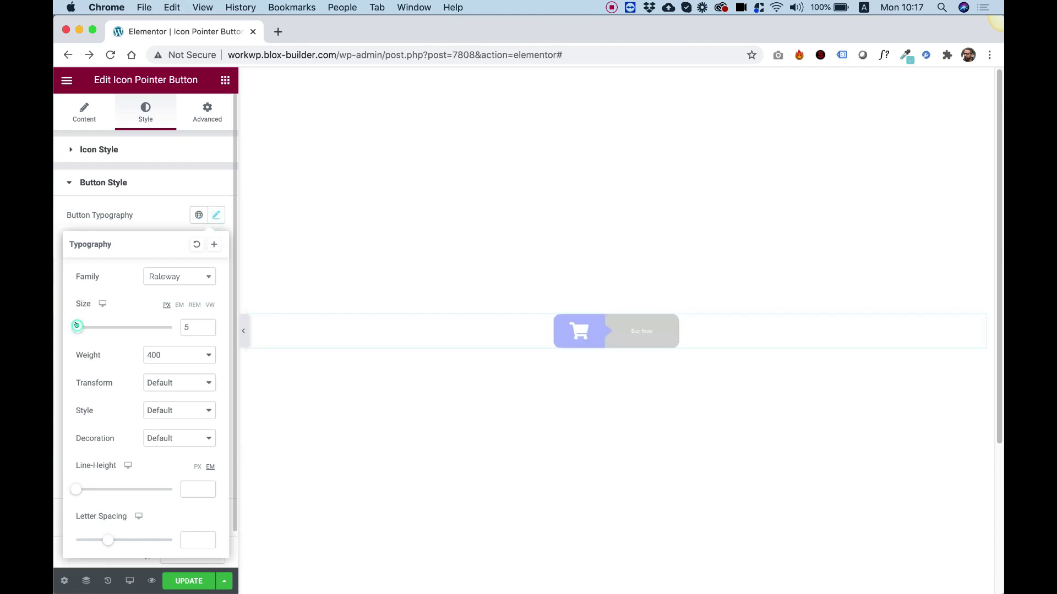
pyautogui.moveTo(80, 327); pyautogui.dragTo(85, 324)
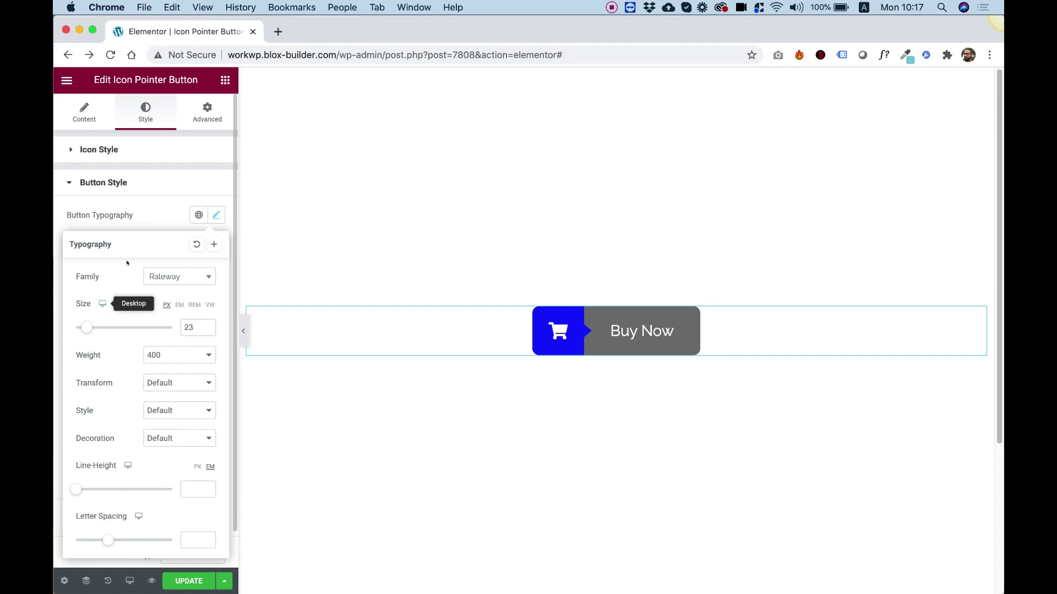
pyautogui.click(148, 218)
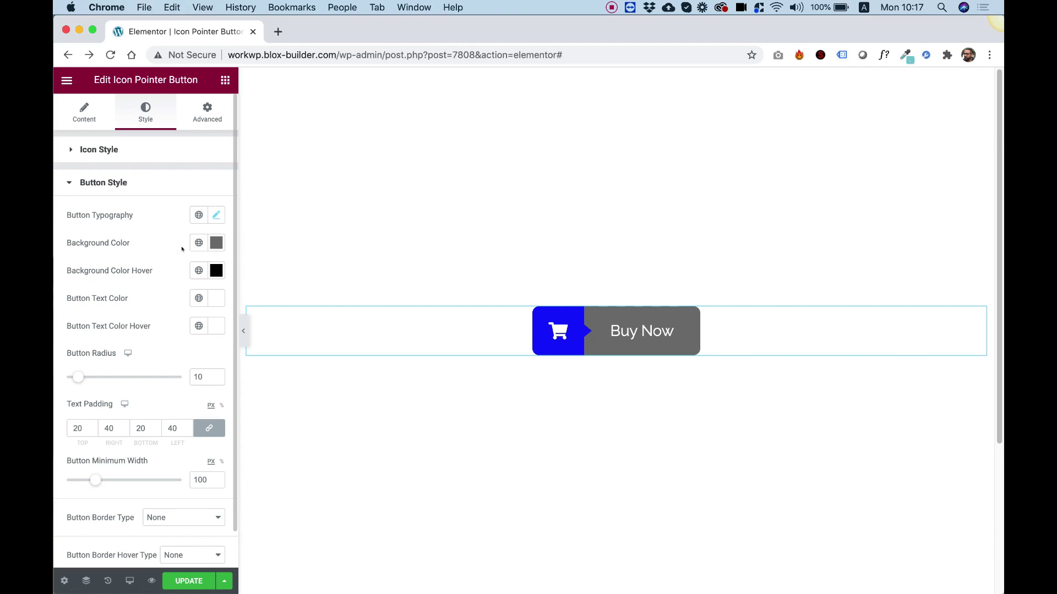
# Make the text side's background colour black
pyautogui.click(217, 243)
pyautogui.moveTo(266, 371); pyautogui.dragTo(307, 420)
pyautogui.click(166, 237)
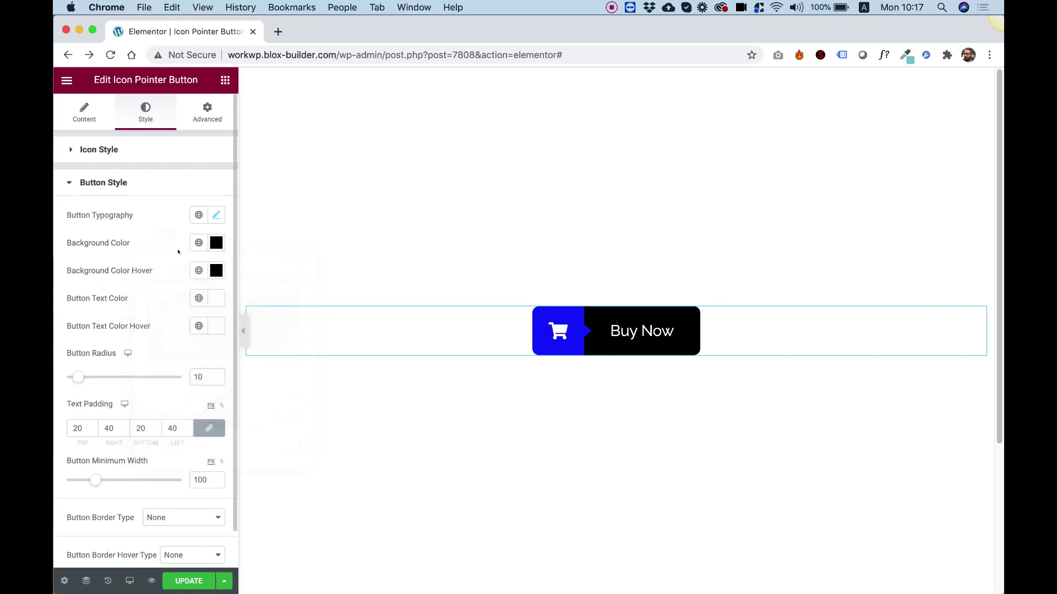
# Set the text side's hover background colour to grey #606060
pyautogui.click(216, 270)
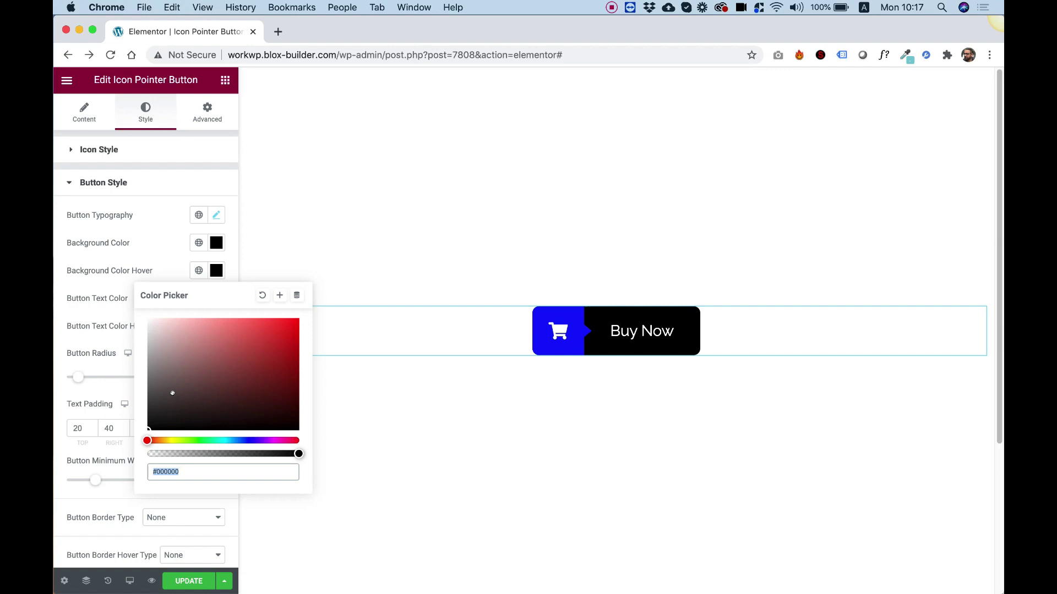
pyautogui.moveTo(161, 408)
pyautogui.mouseDown()
pyautogui.moveTo(141, 394)
pyautogui.moveTo(148, 388)
pyautogui.mouseUp()
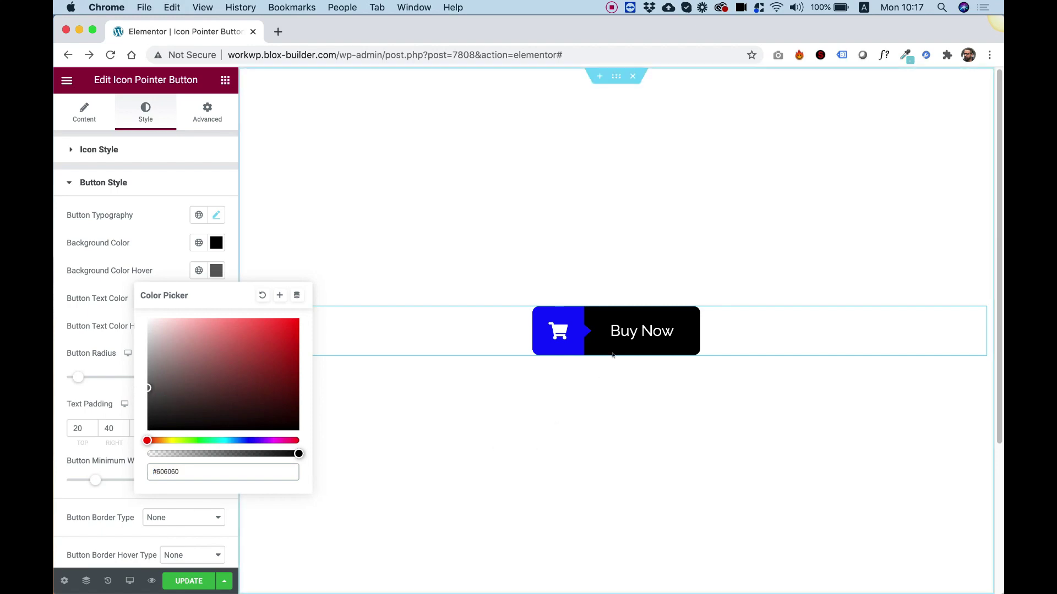
pyautogui.click(161, 249)
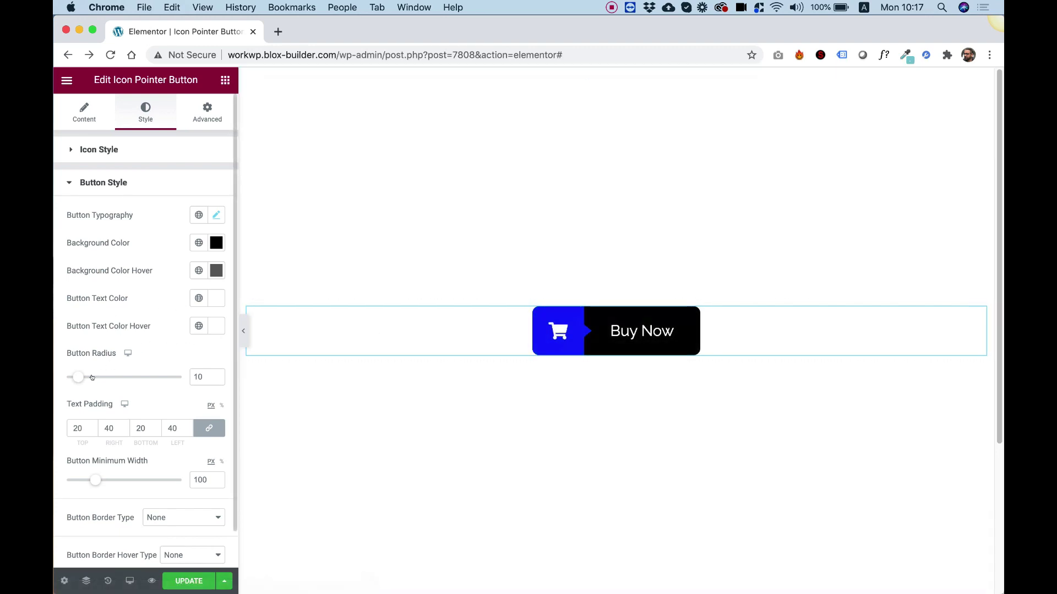
# Set the Button Radius to 21 for slightly rounded corners
pyautogui.moveTo(78, 378); pyautogui.dragTo(144, 377)
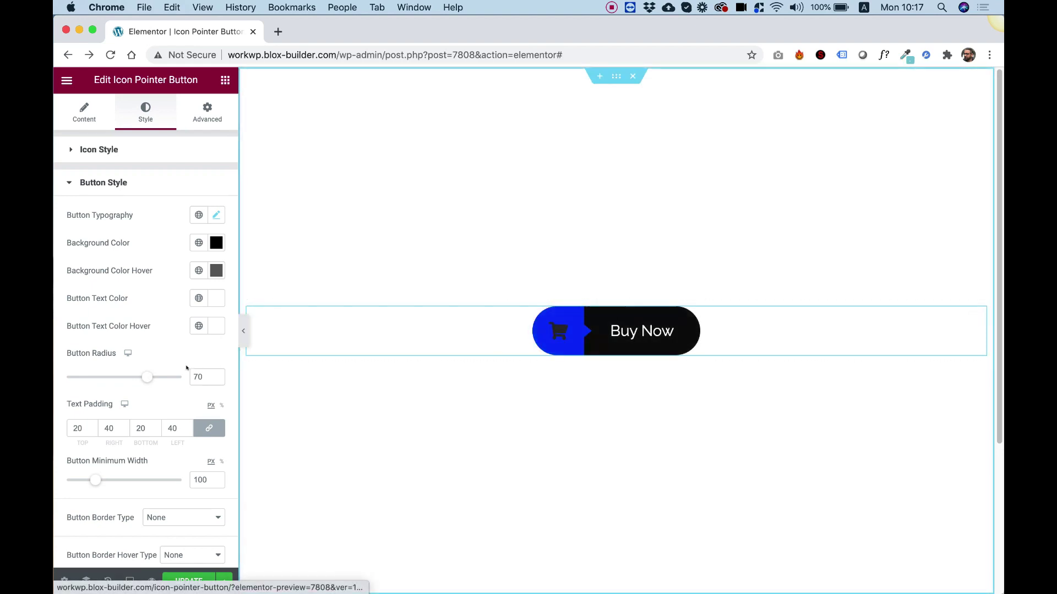
pyautogui.moveTo(141, 377); pyautogui.dragTo(90, 378)
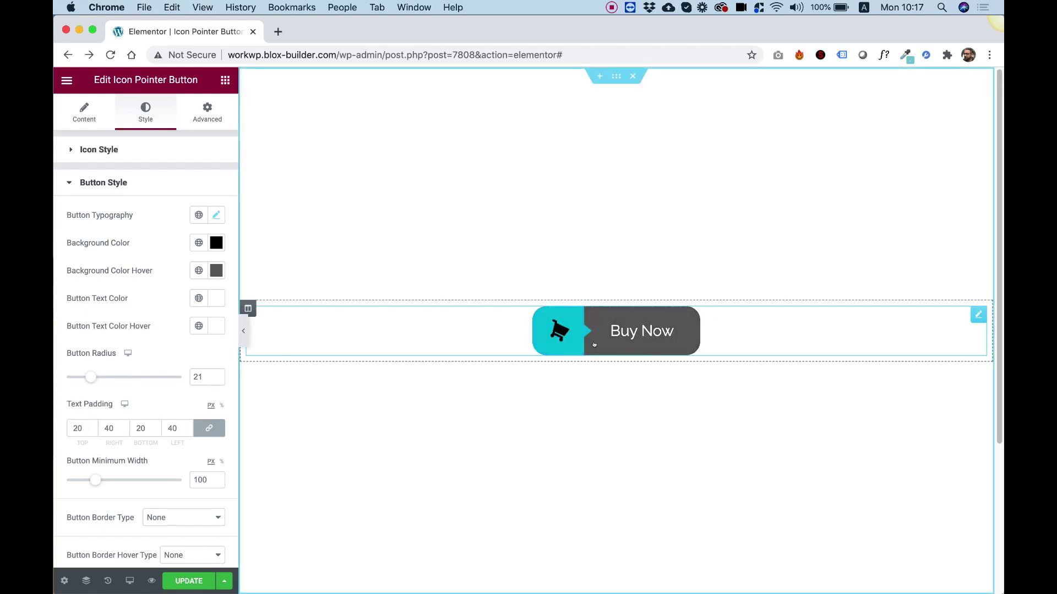
# Set right and left text padding to 60 and Button Minimum Width to about 299
pyautogui.doubleClick(106, 424)
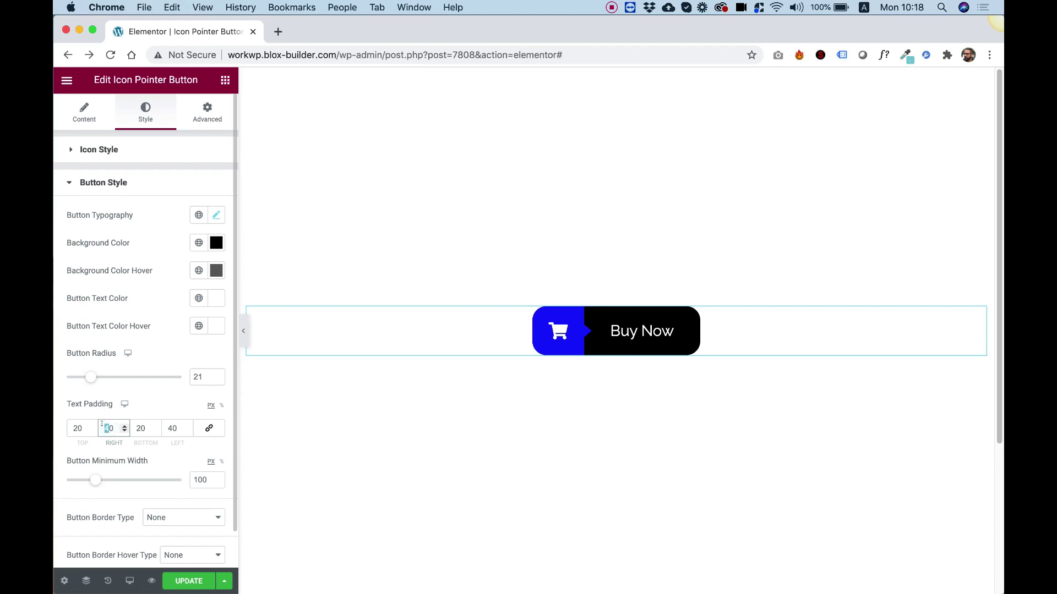
pyautogui.write('660')
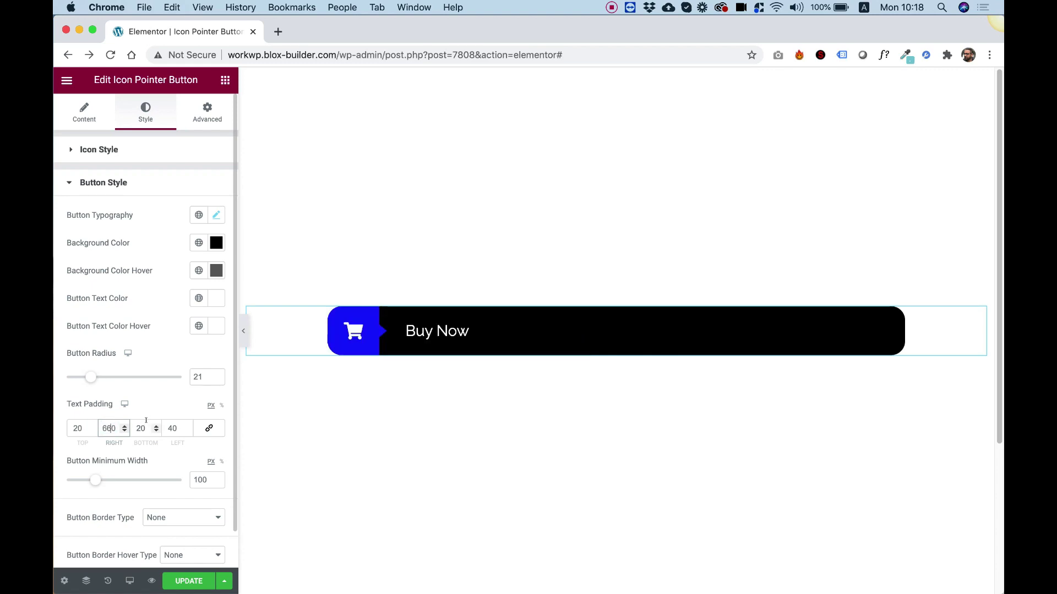
pyautogui.press('BackSpace')
pyautogui.doubleClick(177, 428)
pyautogui.write('60')
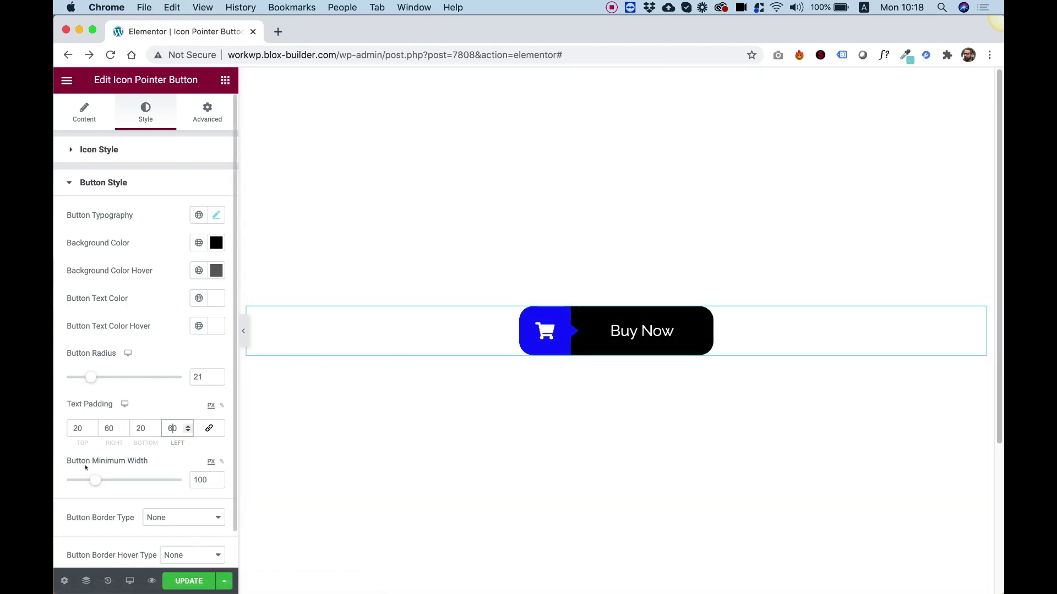
pyautogui.moveTo(93, 480); pyautogui.dragTo(190, 480)
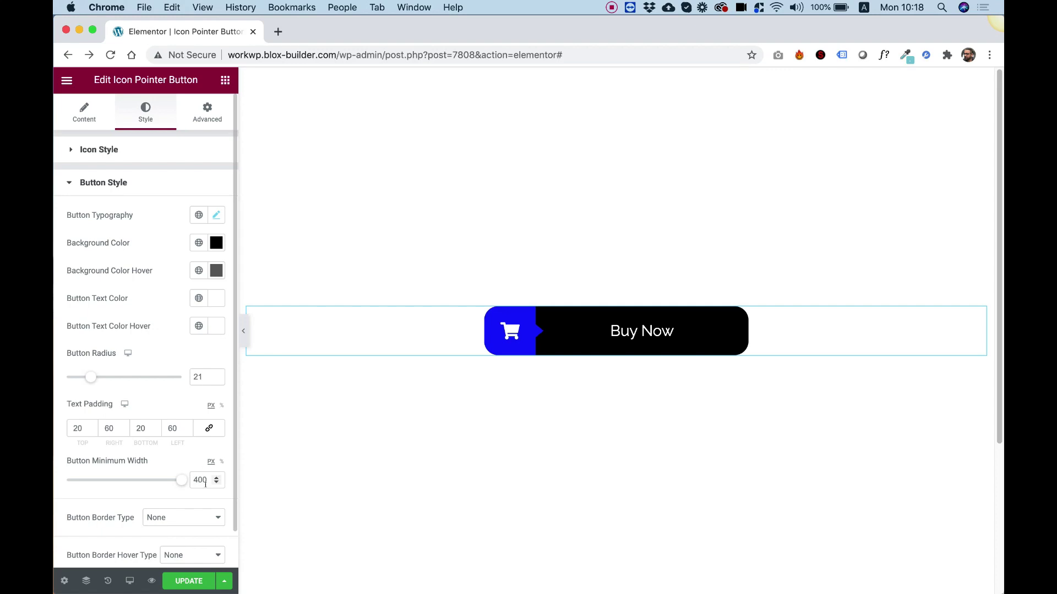
pyautogui.moveTo(181, 480); pyautogui.dragTo(151, 489)
# Set the Button Border Type to Solid
pyautogui.scroll(-2, 132, 485)
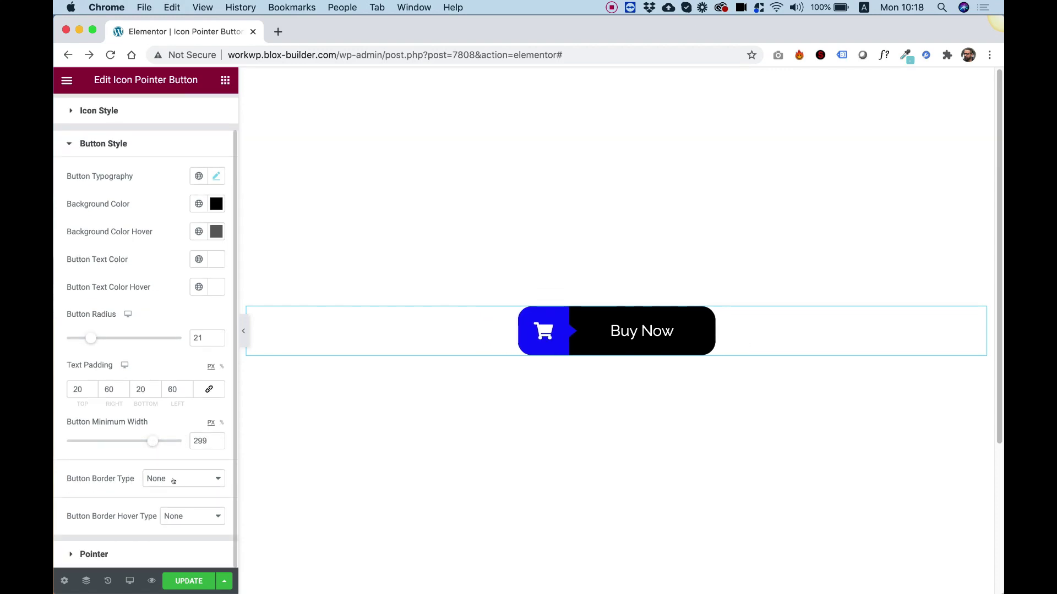
pyautogui.click(163, 480)
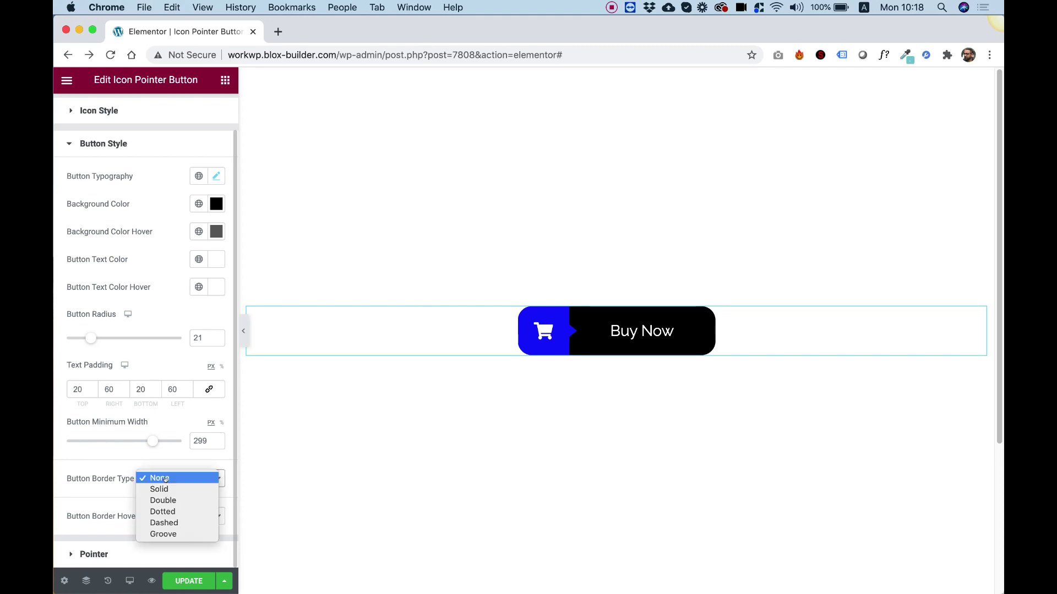
pyautogui.click(162, 488)
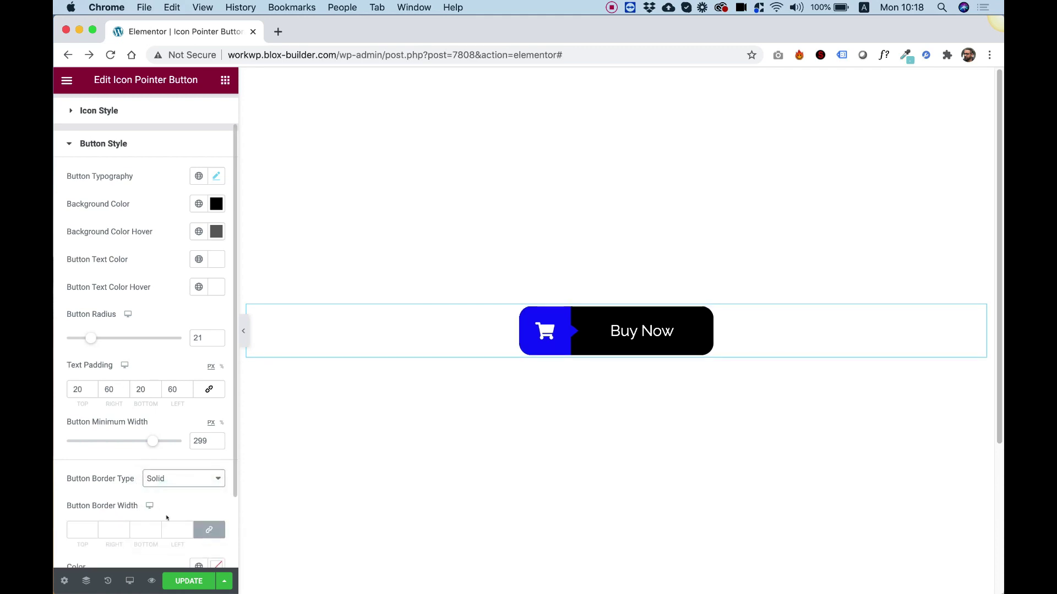
# Colour the button border bright blue #182FFF
pyautogui.scroll(-3, 211, 495)
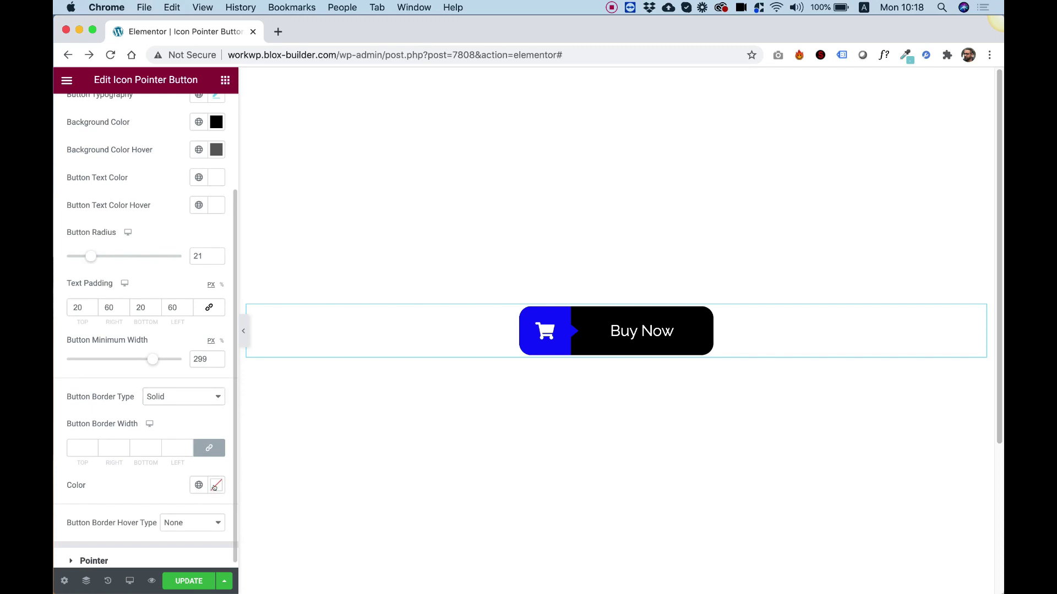
pyautogui.click(214, 487)
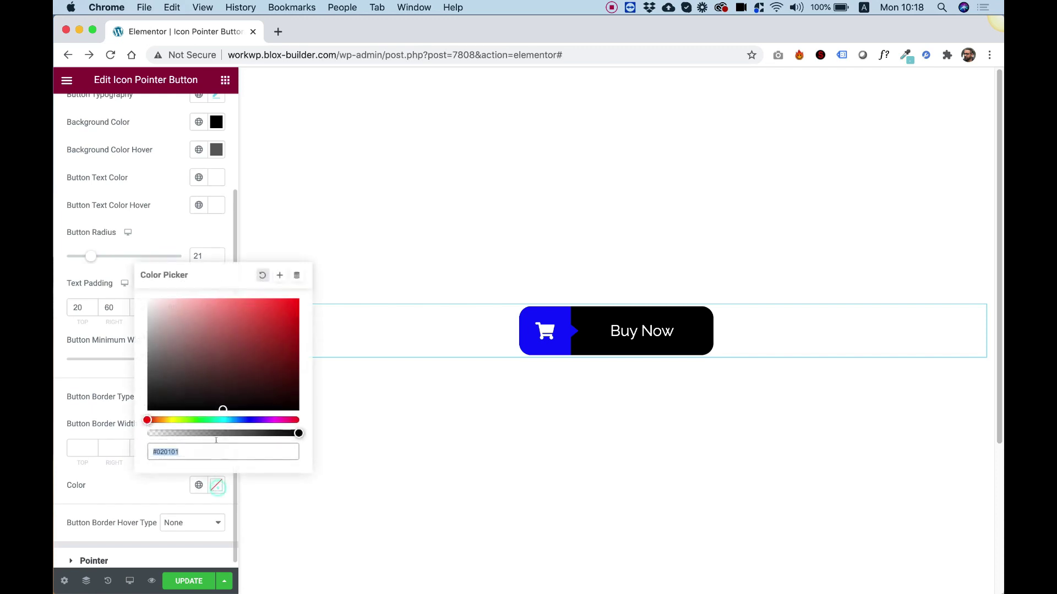
pyautogui.click(246, 420)
pyautogui.moveTo(248, 372)
pyautogui.mouseDown()
pyautogui.moveTo(262, 326)
pyautogui.moveTo(312, 298)
pyautogui.mouseUp()
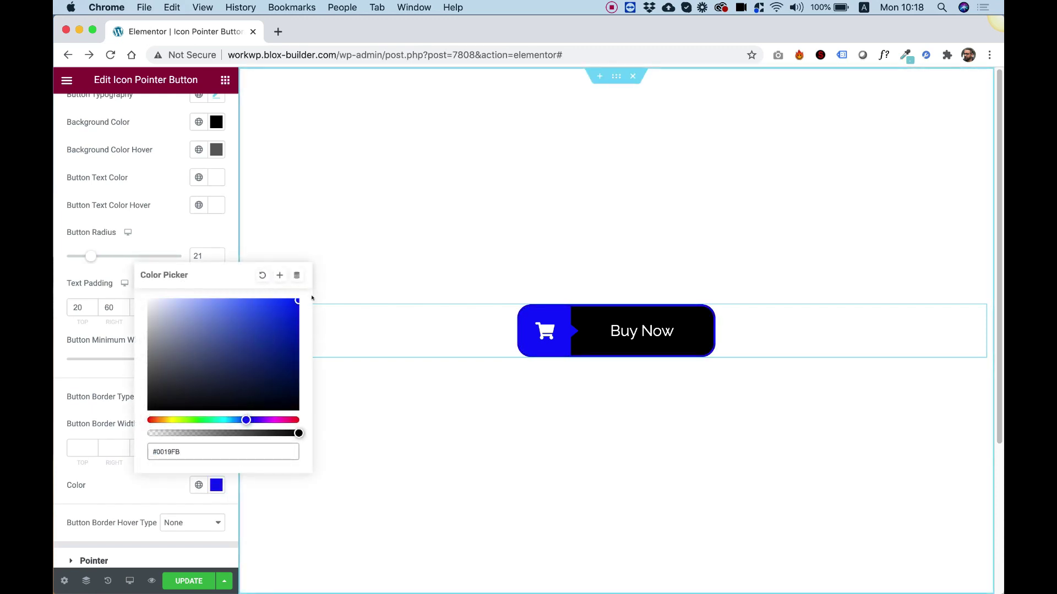
pyautogui.moveTo(181, 388); pyautogui.dragTo(74, 381)
pyautogui.click(73, 381)
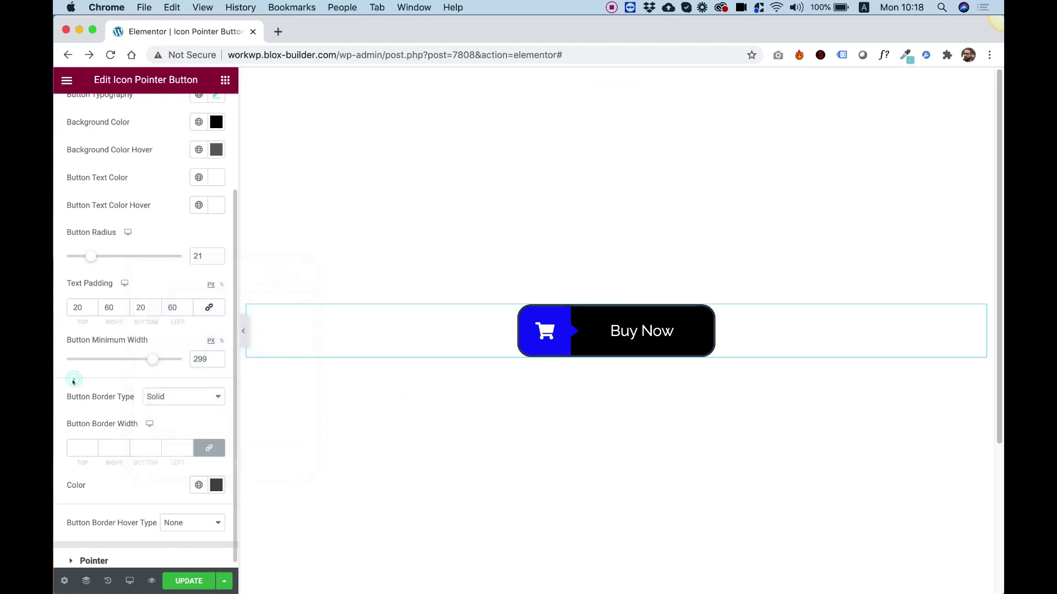
pyautogui.click(216, 485)
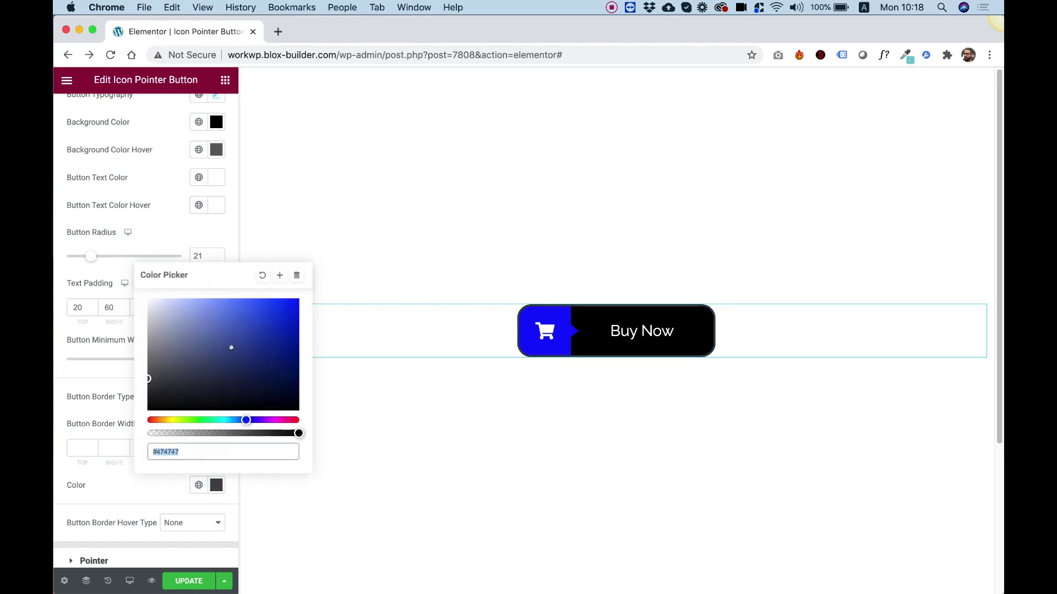
pyautogui.moveTo(231, 347)
pyautogui.mouseDown()
pyautogui.moveTo(281, 272)
pyautogui.moveTo(236, 286)
pyautogui.moveTo(295, 292)
pyautogui.mouseUp()
pyautogui.click(109, 472)
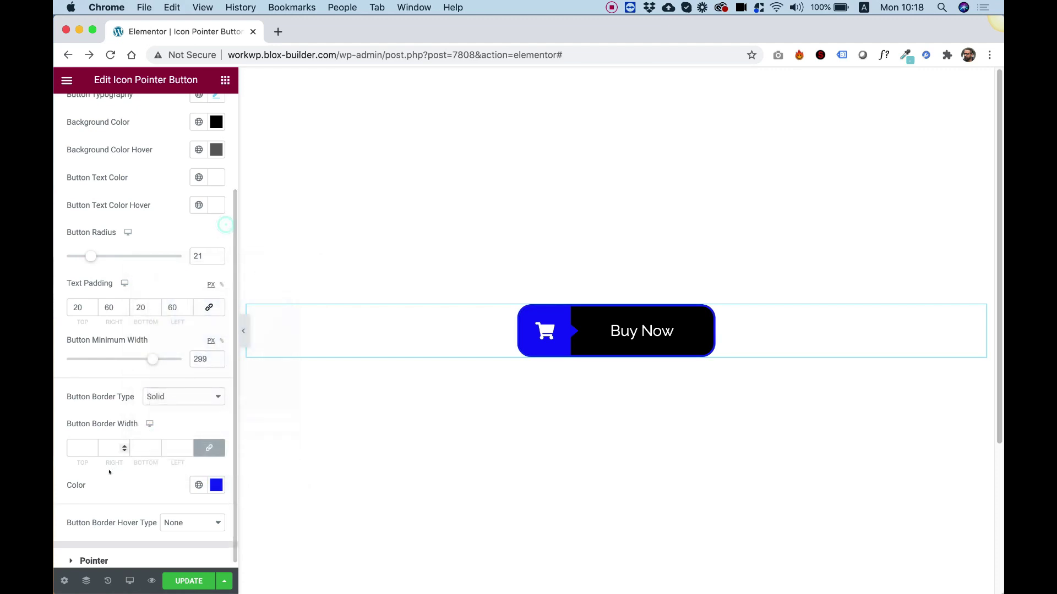
pyautogui.scroll(-1, 99, 523)
# Make the pointer arrow 22 wide and 35 high
pyautogui.click(95, 553)
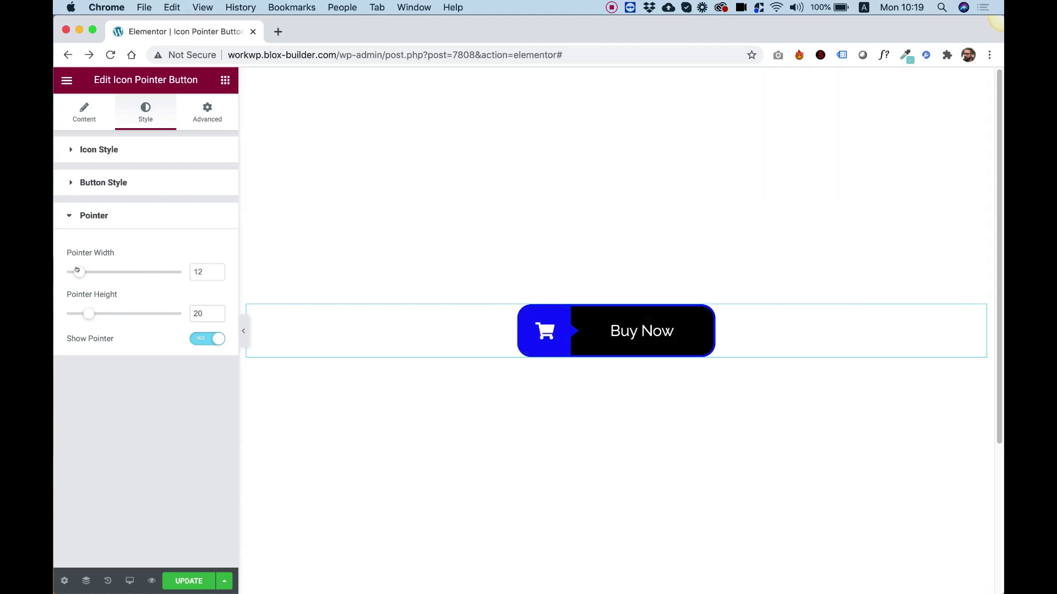
pyautogui.moveTo(83, 268); pyautogui.dragTo(89, 267)
pyautogui.moveTo(82, 311); pyautogui.dragTo(100, 309)
# Switch Show Pointer off and on twice to compare, leaving the pointer shown
pyautogui.click(204, 339)
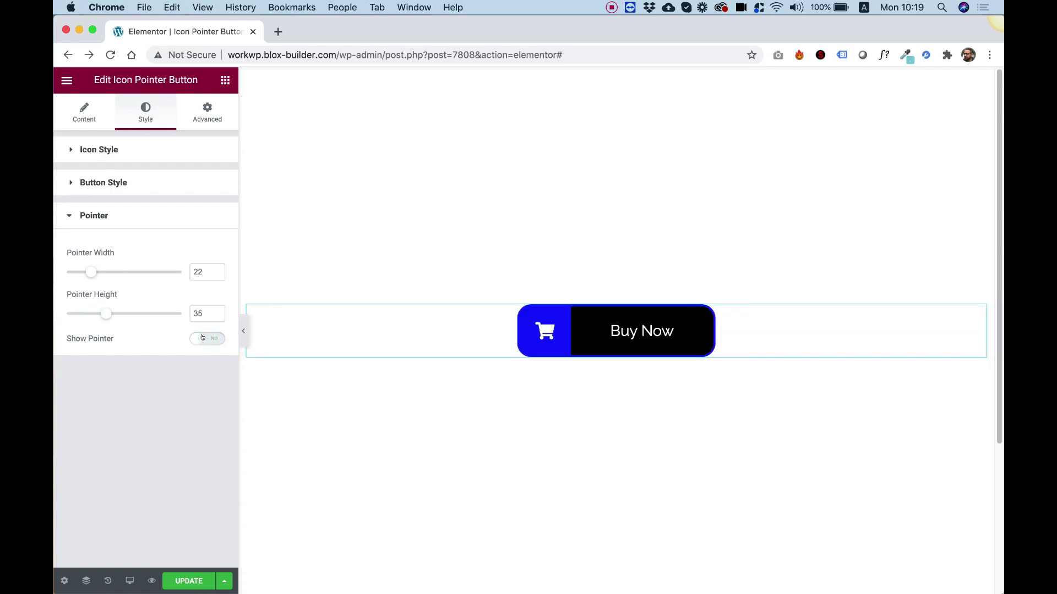
pyautogui.click(202, 338)
pyautogui.click(202, 338)
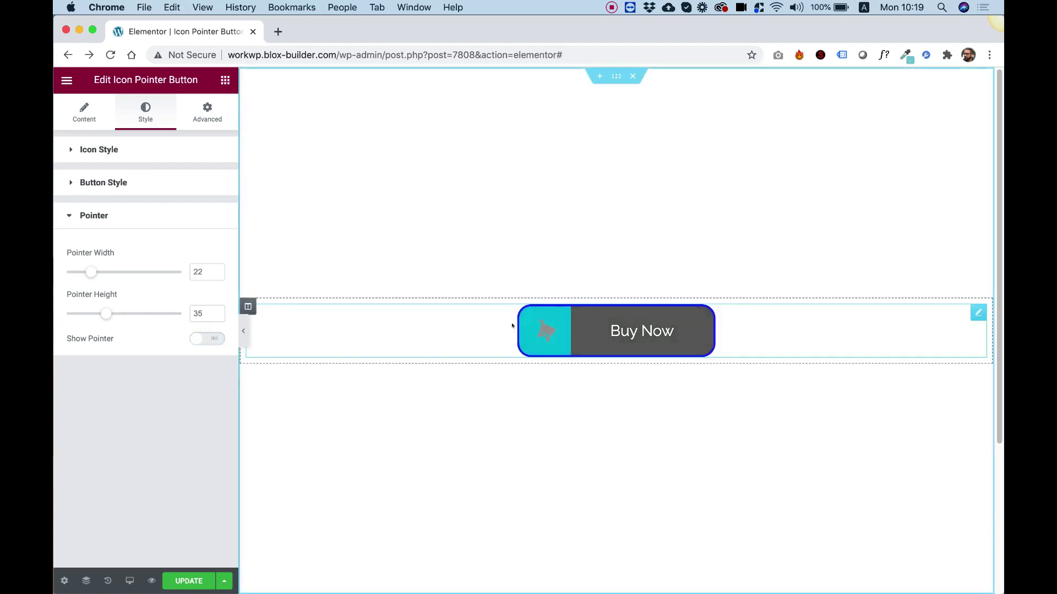
pyautogui.click(208, 338)
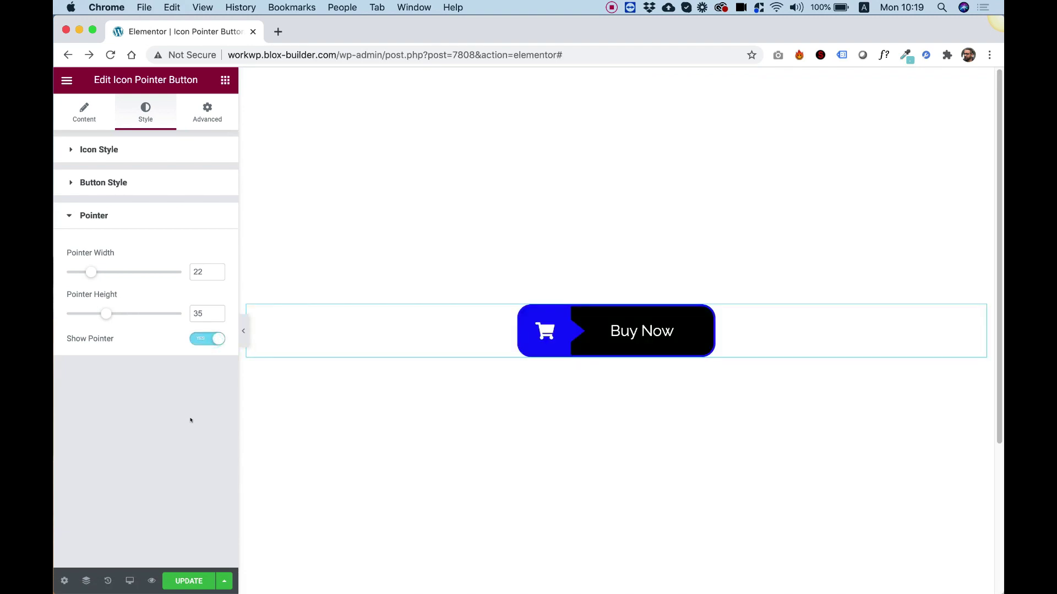